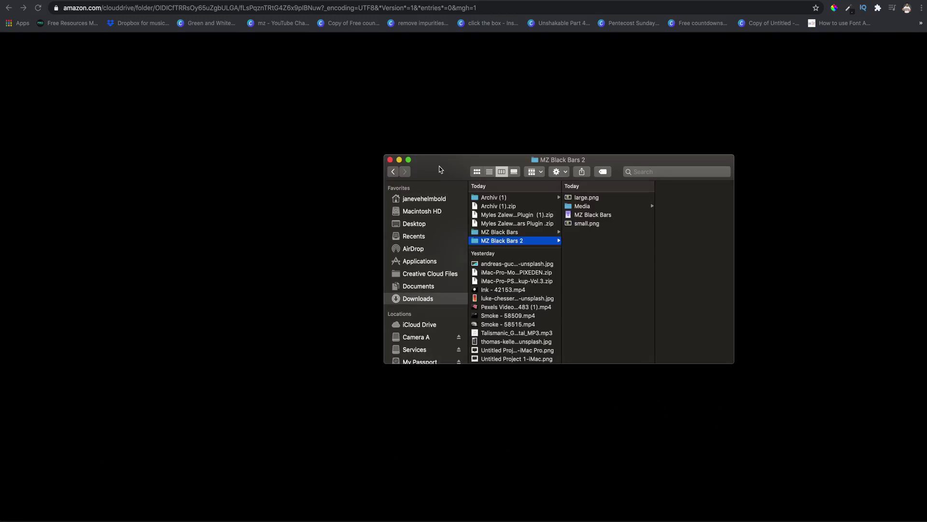
- Leave the MZ Black Bars 2 folder name unchanged in Downloads and go to the home folder
{"action": "left_click", "coordinate": [502, 241]}
{"action": "key", "text": "Return"}
{"action": "left_click", "coordinate": [422, 198]}
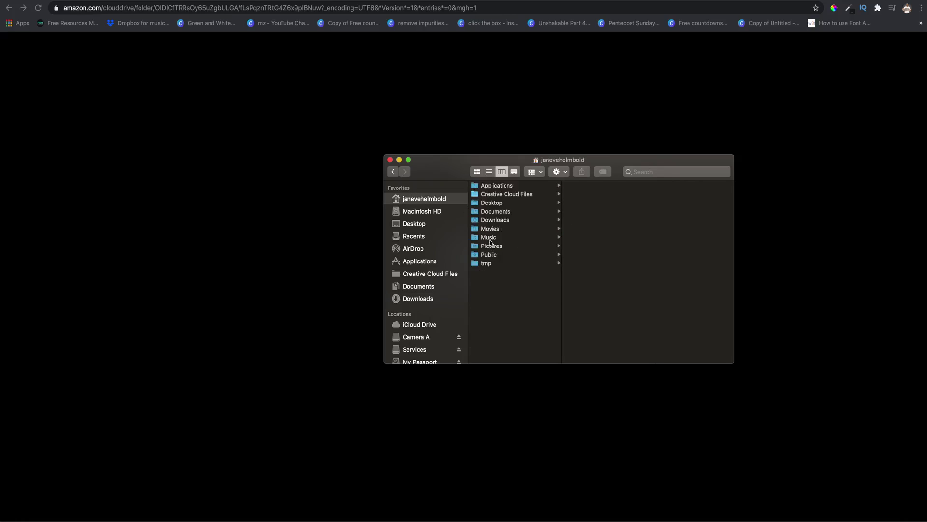
- Navigate to Movies > Motion Templates > Titles and locate the Myles Zalewa Black Bars folder
{"action": "left_click", "coordinate": [516, 229]}
{"action": "left_click", "coordinate": [593, 238]}
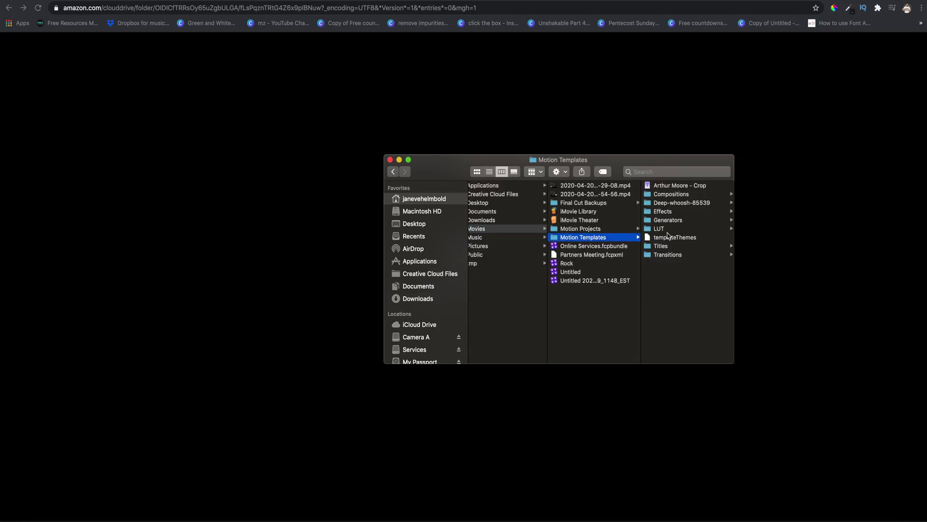
{"action": "left_click", "coordinate": [669, 152]}
{"action": "key", "text": "super+Tab"}
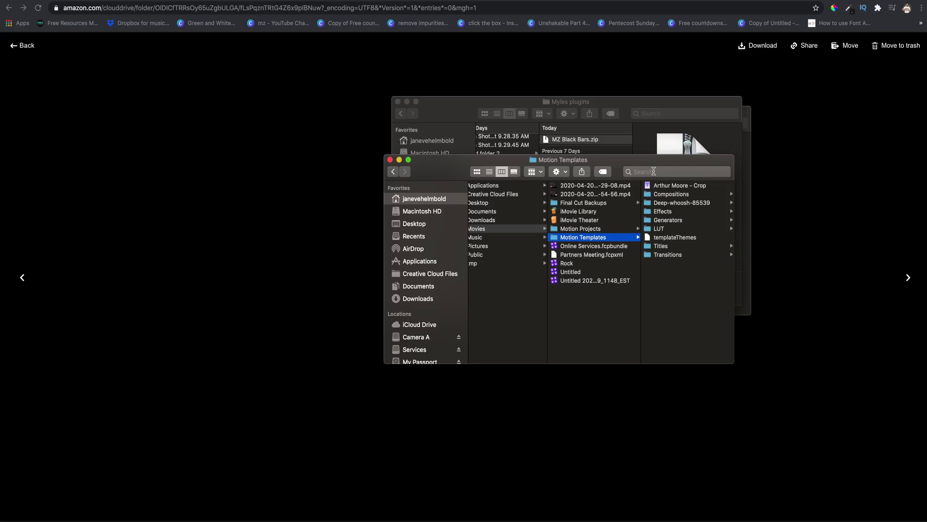
{"action": "left_click_drag", "start_coordinate": [644, 167], "coordinate": [524, 158]}
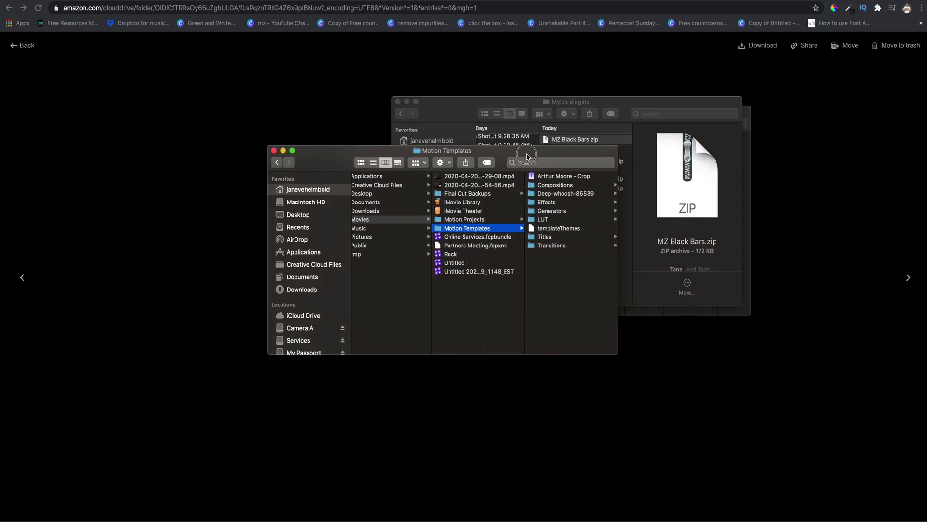
{"action": "left_click", "coordinate": [552, 237]}
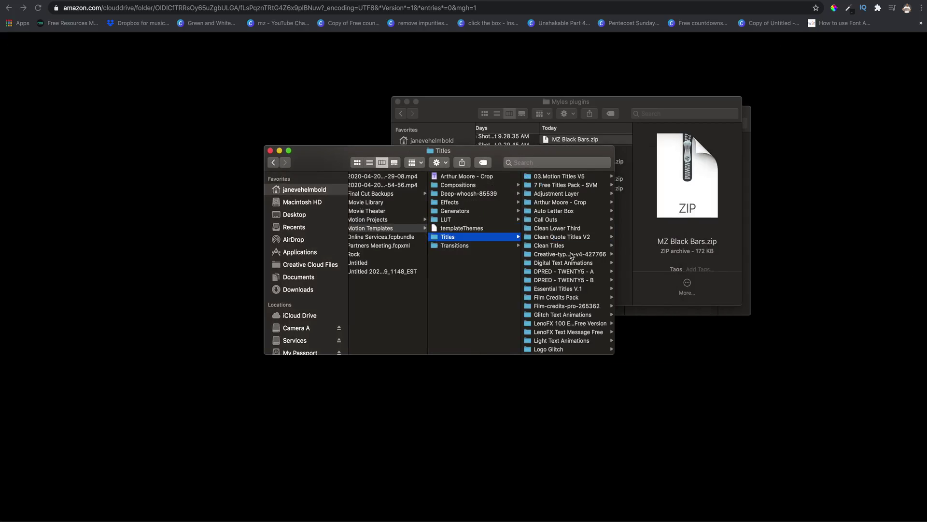
{"action": "scroll", "coordinate": [556, 251], "scroll_direction": "down", "scroll_amount": 8}
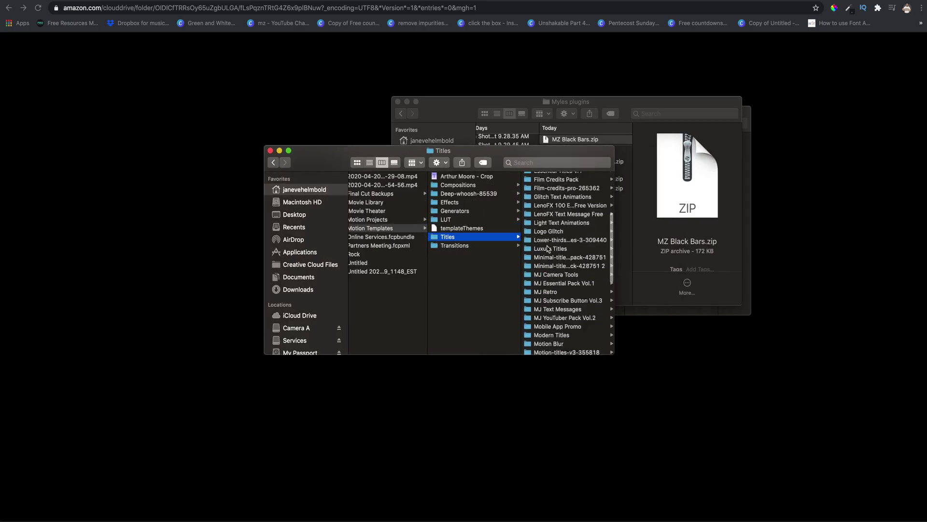
{"action": "scroll", "coordinate": [549, 247], "scroll_direction": "down", "scroll_amount": 3}
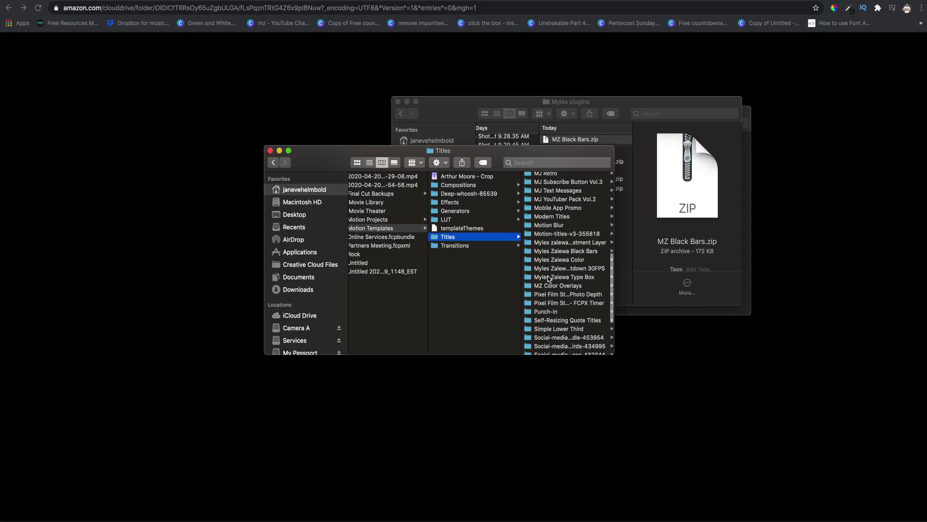
{"action": "scroll", "coordinate": [549, 279], "scroll_direction": "right", "scroll_amount": 1}
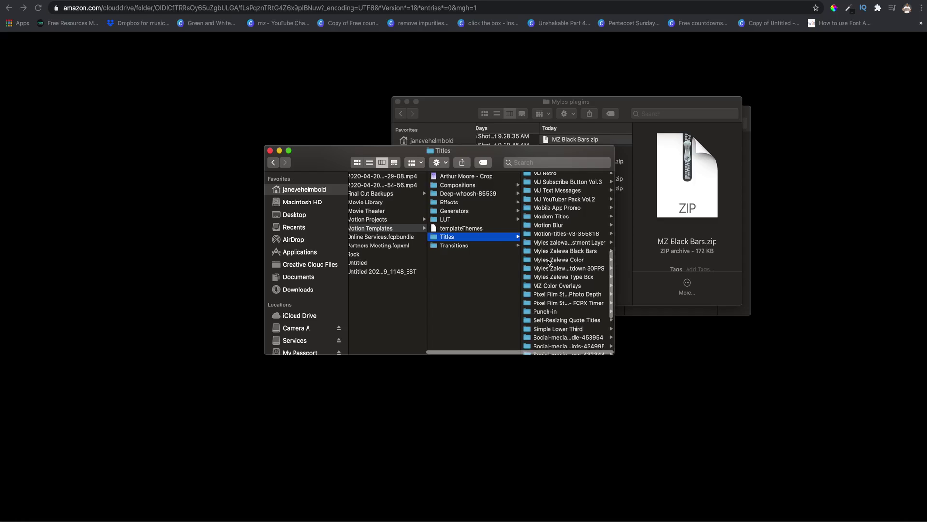
{"action": "scroll", "coordinate": [533, 252], "scroll_direction": "left", "scroll_amount": 1}
{"action": "scroll", "coordinate": [548, 248], "scroll_direction": "up", "scroll_amount": 1}
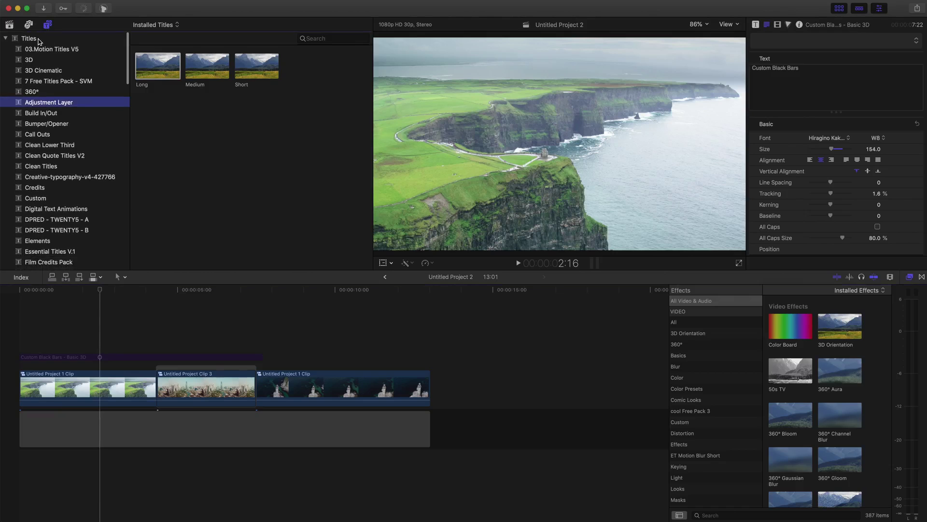
- Add MZ Black Bars from the Myles Zalewa Black Bars titles above the clips at the timeline start
{"action": "left_click", "coordinate": [38, 39]}
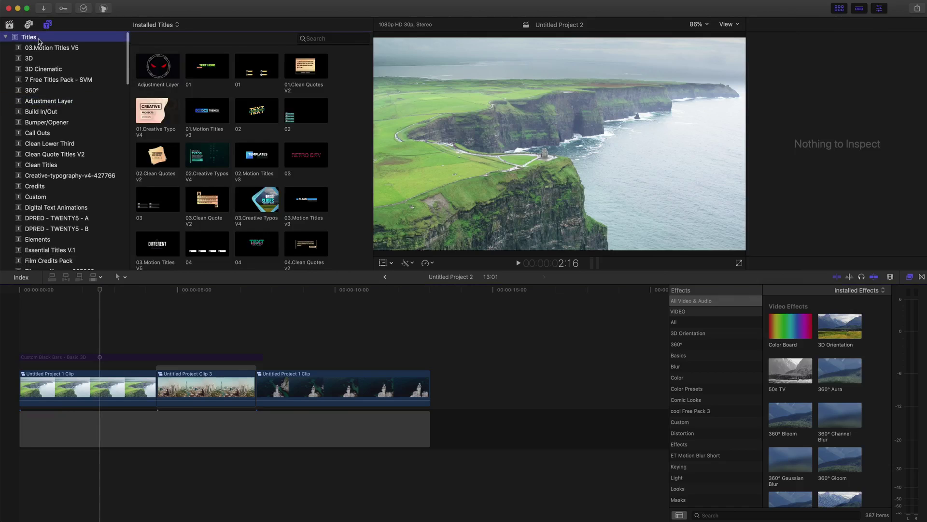
{"action": "scroll", "coordinate": [63, 149], "scroll_direction": "down", "scroll_amount": 3}
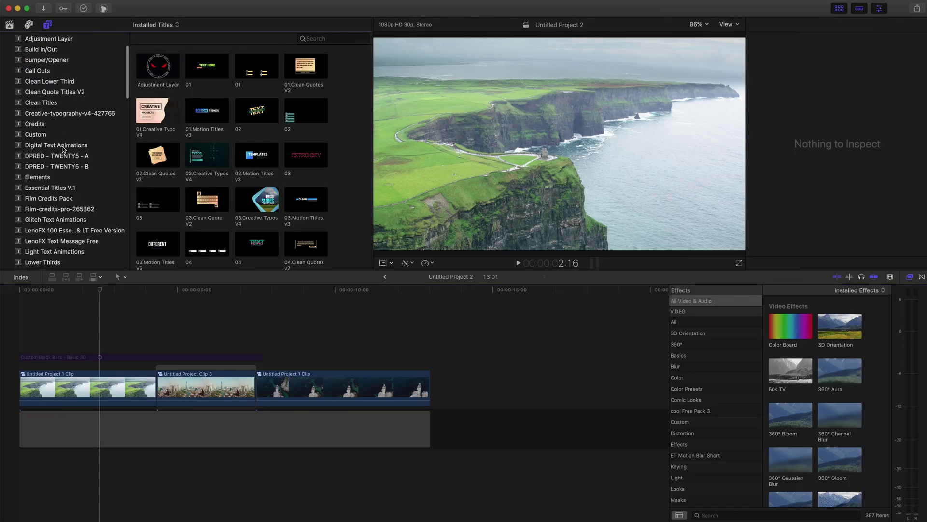
{"action": "scroll", "coordinate": [62, 146], "scroll_direction": "down", "scroll_amount": 8}
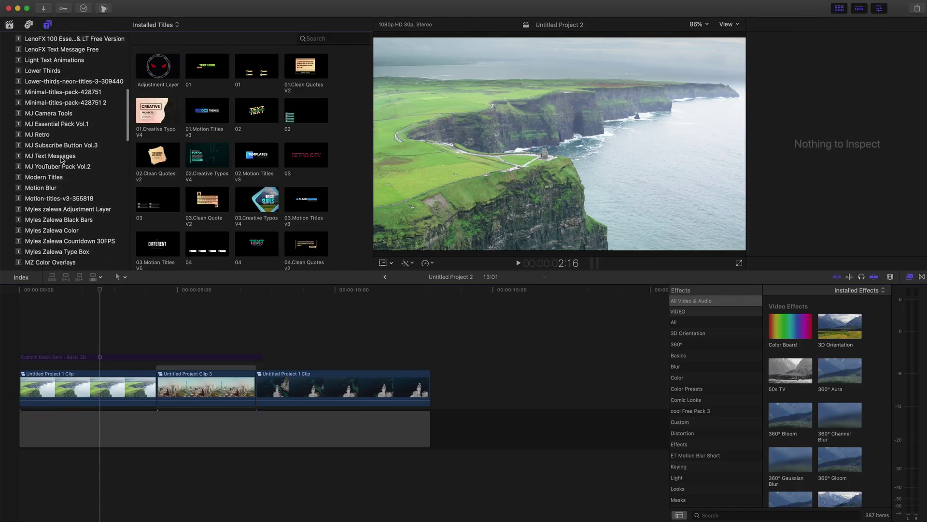
{"action": "scroll", "coordinate": [62, 159], "scroll_direction": "down", "scroll_amount": 3}
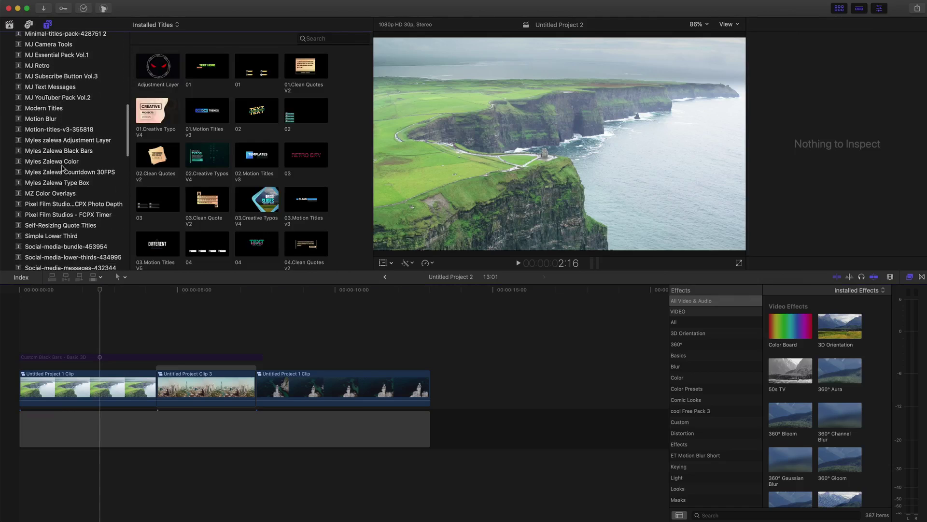
{"action": "left_click", "coordinate": [68, 151]}
{"action": "left_click", "coordinate": [161, 63]}
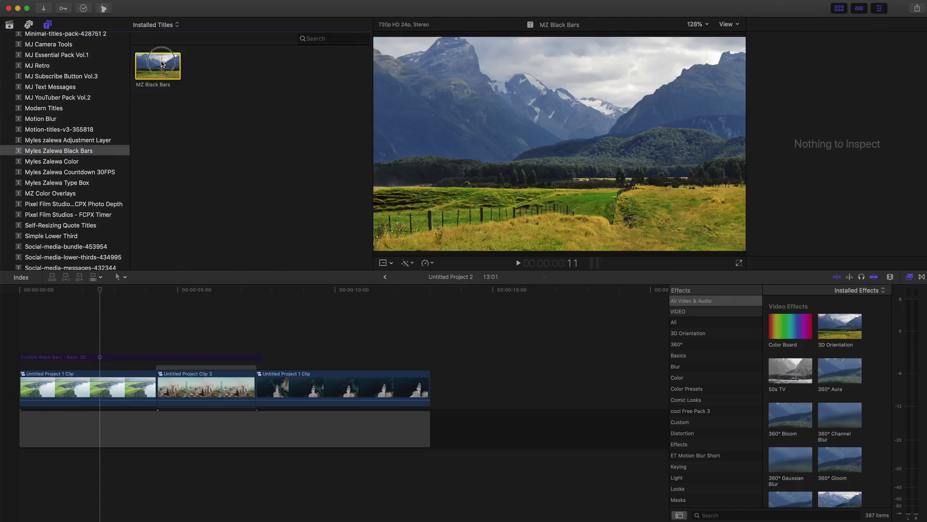
{"action": "left_click_drag", "start_coordinate": [161, 63], "coordinate": [429, 346]}
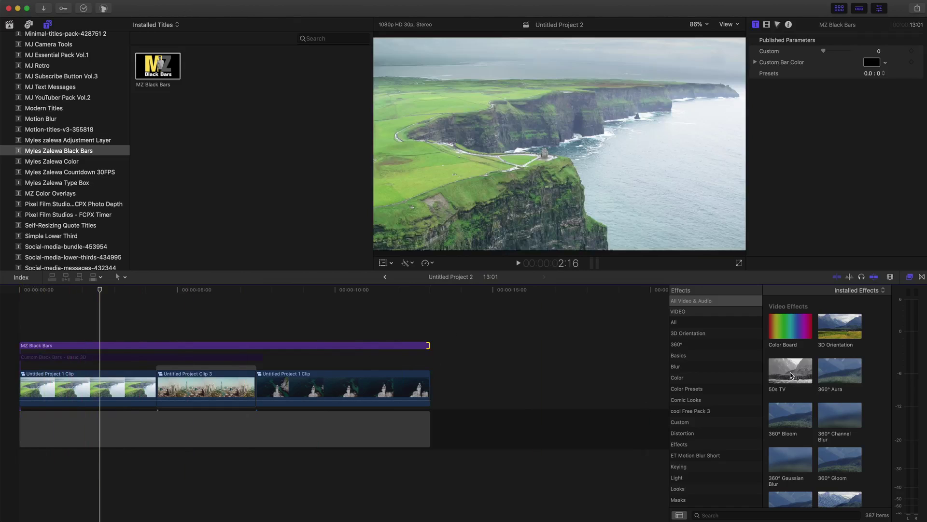
{"action": "left_click_drag", "start_coordinate": [792, 375], "coordinate": [120, 390]}
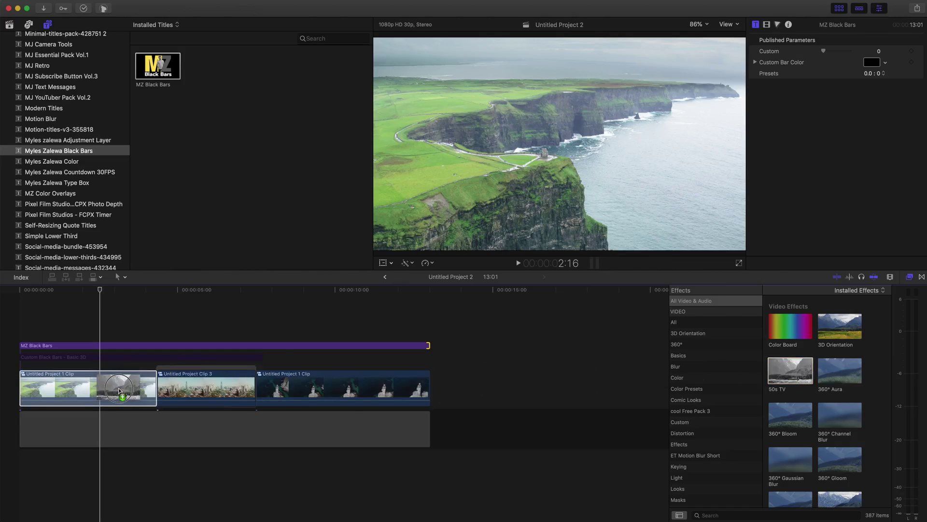
{"action": "left_click_drag", "start_coordinate": [120, 391], "coordinate": [794, 375]}
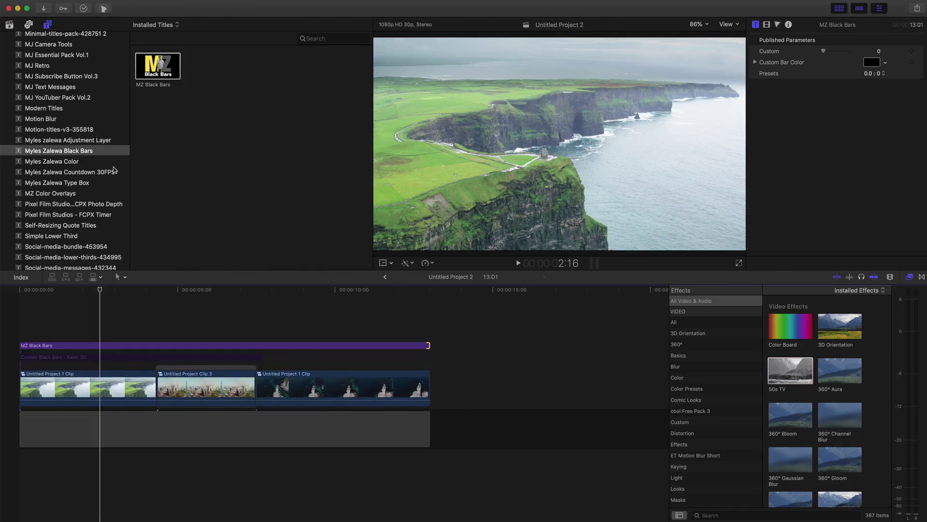
{"action": "left_click", "coordinate": [88, 142]}
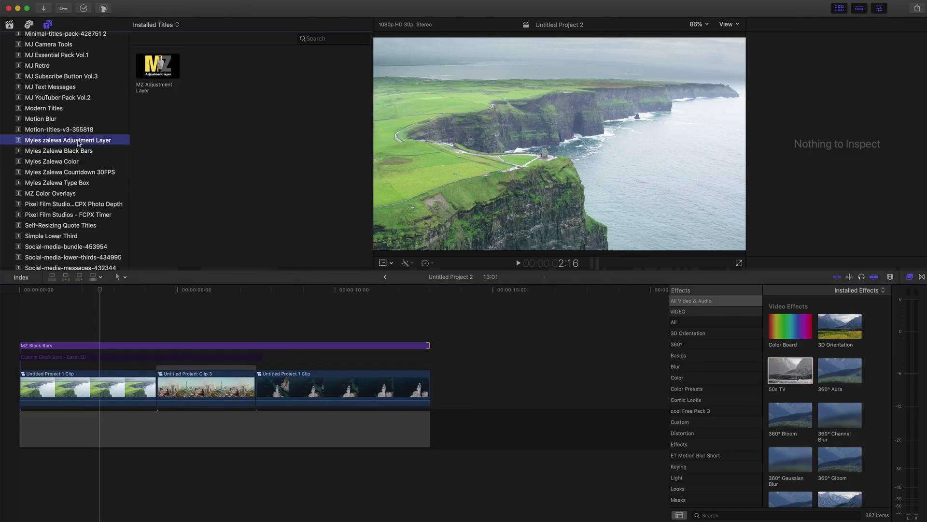
{"action": "left_click_drag", "start_coordinate": [158, 72], "coordinate": [21, 332]}
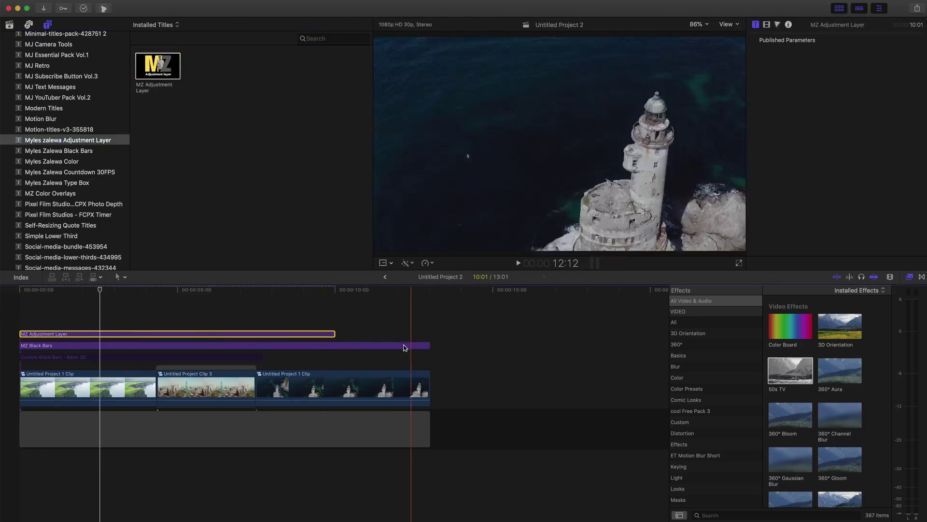
{"action": "left_click", "coordinate": [332, 332]}
{"action": "left_click_drag", "start_coordinate": [332, 332], "coordinate": [428, 333]}
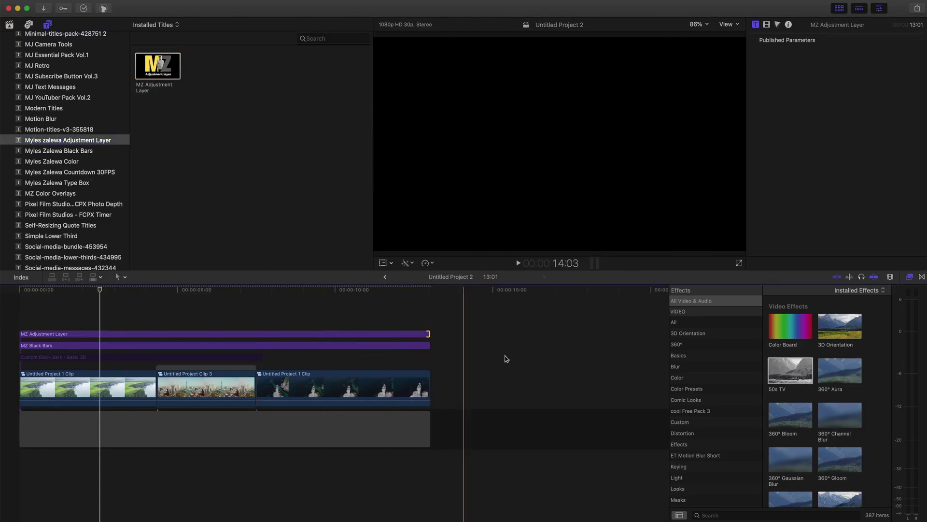
{"action": "left_click_drag", "start_coordinate": [779, 376], "coordinate": [450, 338]}
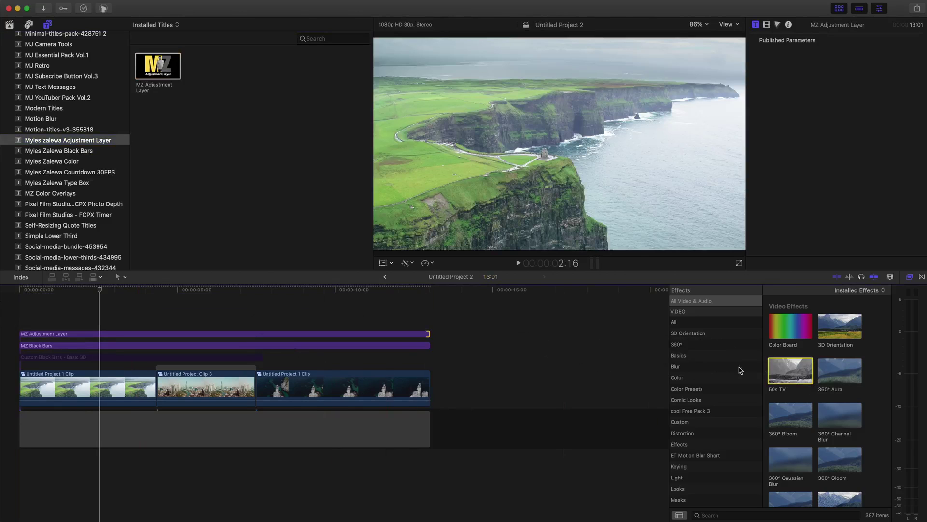
{"action": "key", "text": "Delete"}
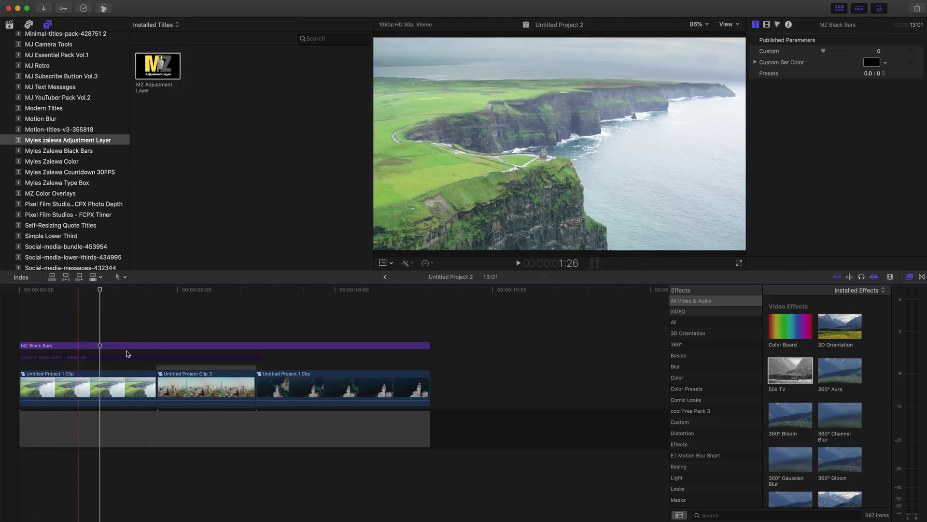
{"action": "mouse_move", "coordinate": [428, 347]}
{"action": "left_mouse_down"}
{"action": "mouse_move", "coordinate": [165, 332]}
{"action": "mouse_move", "coordinate": [427, 345]}
{"action": "left_mouse_up"}
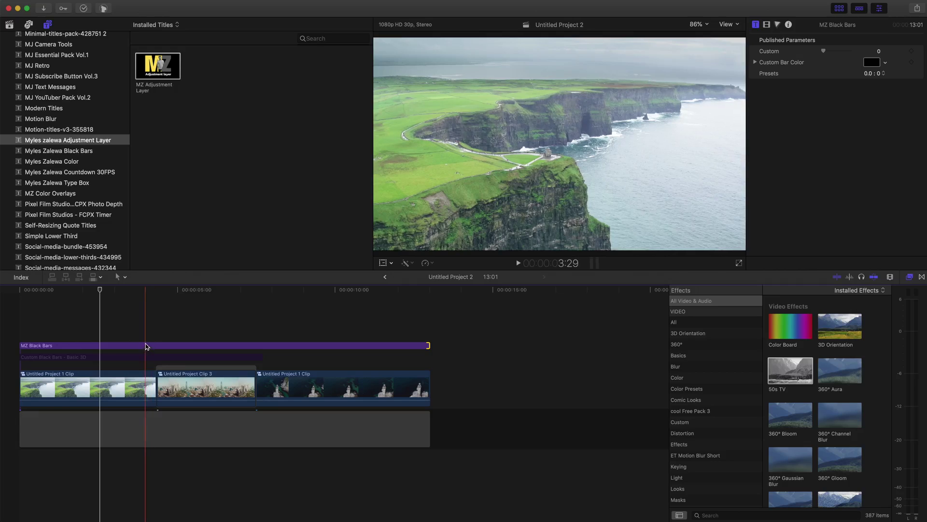
{"action": "left_click", "coordinate": [51, 346]}
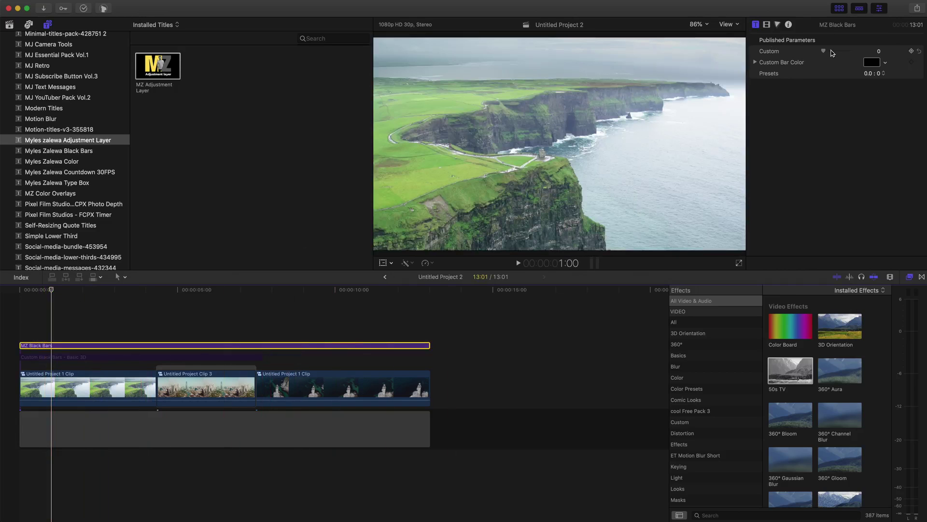
- Increase the Custom bar amount to 94.54 so the bars nearly fill the frame
{"action": "mouse_move", "coordinate": [824, 55]}
{"action": "left_mouse_down"}
{"action": "mouse_move", "coordinate": [846, 52]}
{"action": "mouse_move", "coordinate": [823, 52]}
{"action": "left_mouse_up"}
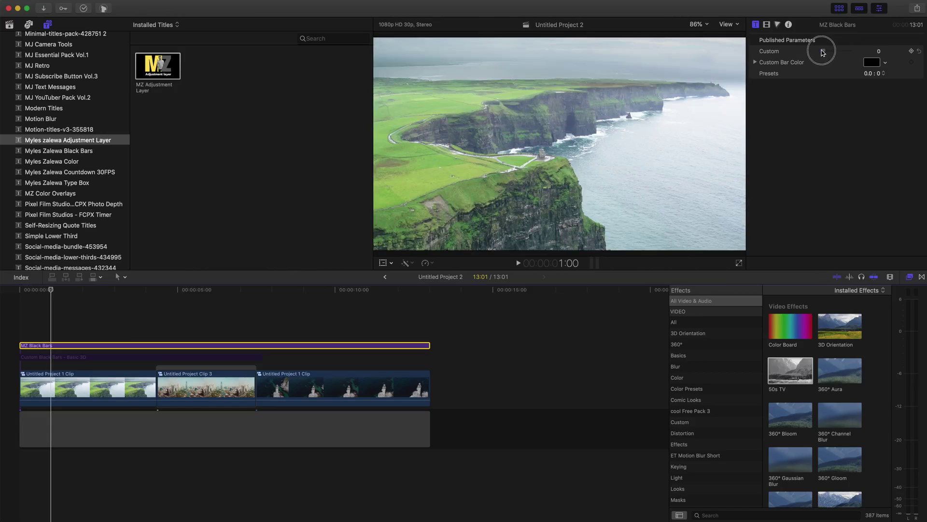
{"action": "mouse_move", "coordinate": [823, 52]}
{"action": "left_mouse_down"}
{"action": "mouse_move", "coordinate": [851, 52]}
{"action": "mouse_move", "coordinate": [824, 54]}
{"action": "left_mouse_up"}
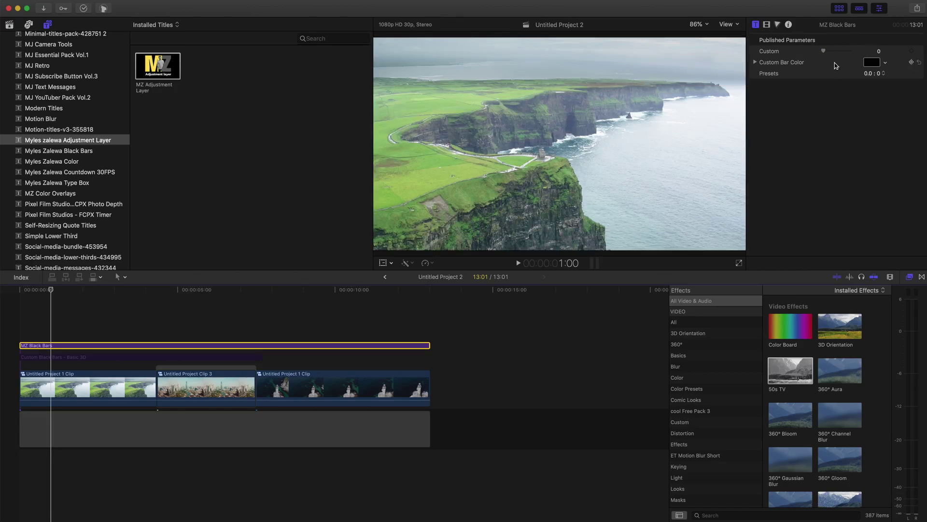
- Try the 3.00 : 1, 2.55 : 1, 2.35 : 1 and 1.85 : 1 aspect presets in turn
{"action": "left_click", "coordinate": [872, 74]}
{"action": "left_click", "coordinate": [871, 98]}
{"action": "left_click", "coordinate": [870, 75]}
{"action": "left_click", "coordinate": [869, 83]}
{"action": "left_click", "coordinate": [868, 75]}
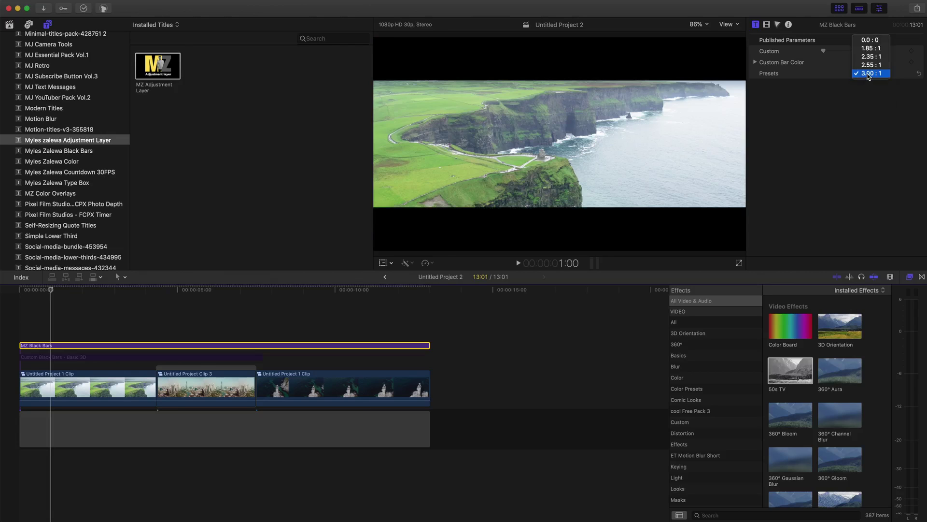
{"action": "left_click", "coordinate": [868, 64]}
{"action": "left_click", "coordinate": [868, 73]}
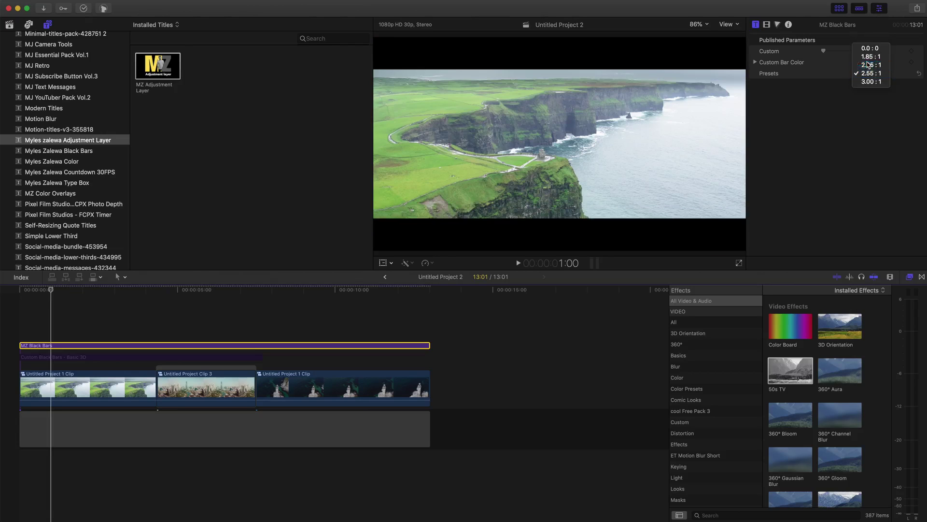
{"action": "left_click", "coordinate": [868, 65]}
{"action": "left_click", "coordinate": [869, 73]}
{"action": "left_click", "coordinate": [869, 64]}
{"action": "left_click", "coordinate": [871, 73]}
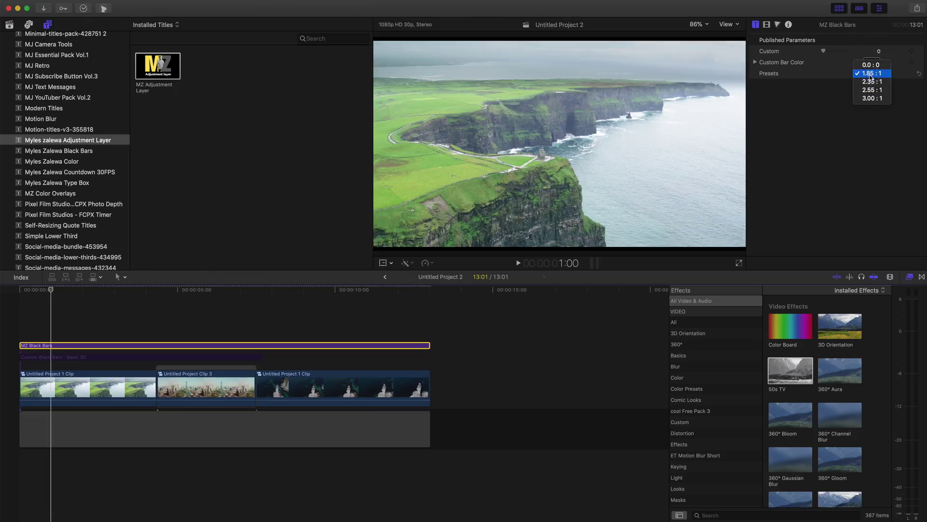
- Set the aspect preset to 0.0 : 0 so no bars show
{"action": "left_click", "coordinate": [869, 65]}
{"action": "left_click", "coordinate": [870, 74]}
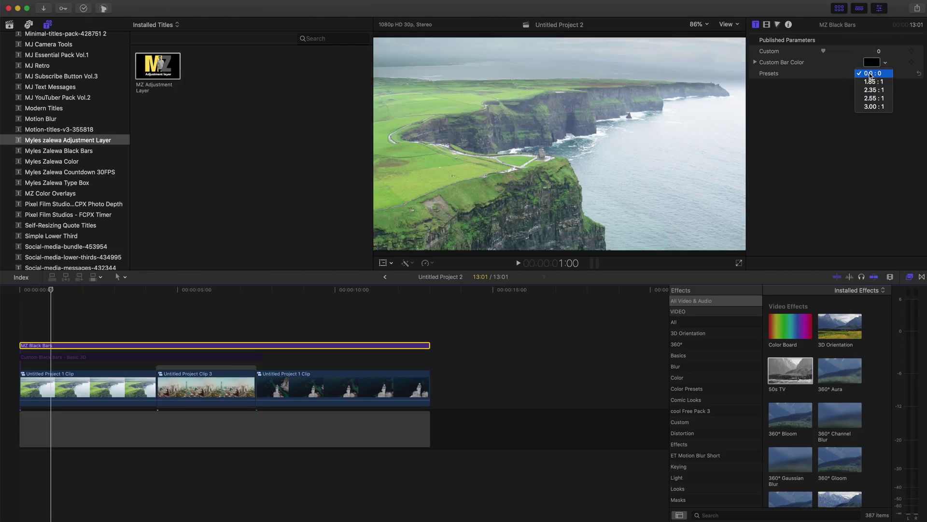
{"action": "left_click", "coordinate": [827, 51]}
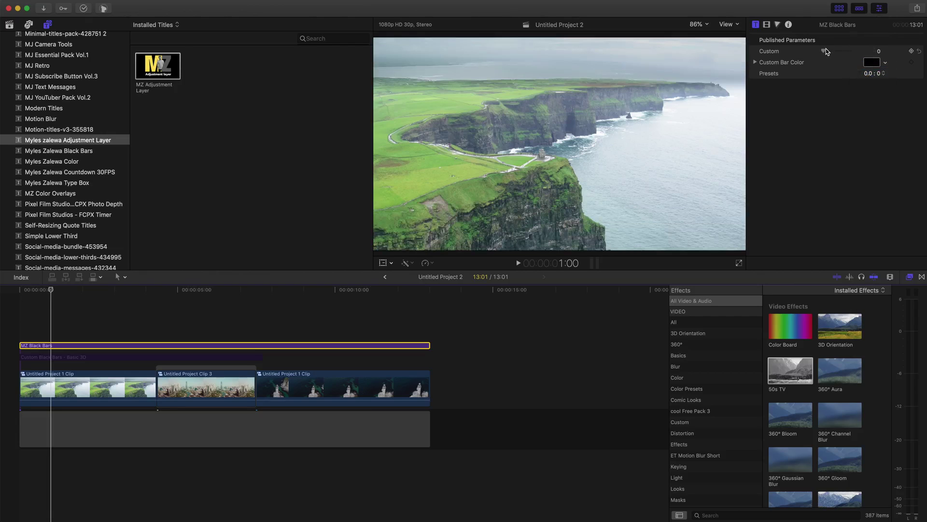
- Set Custom to 22.01, try yellow-green, green, blue, grey, Licorice and white bars, then return to black
{"action": "left_click_drag", "start_coordinate": [827, 51], "coordinate": [831, 51]}
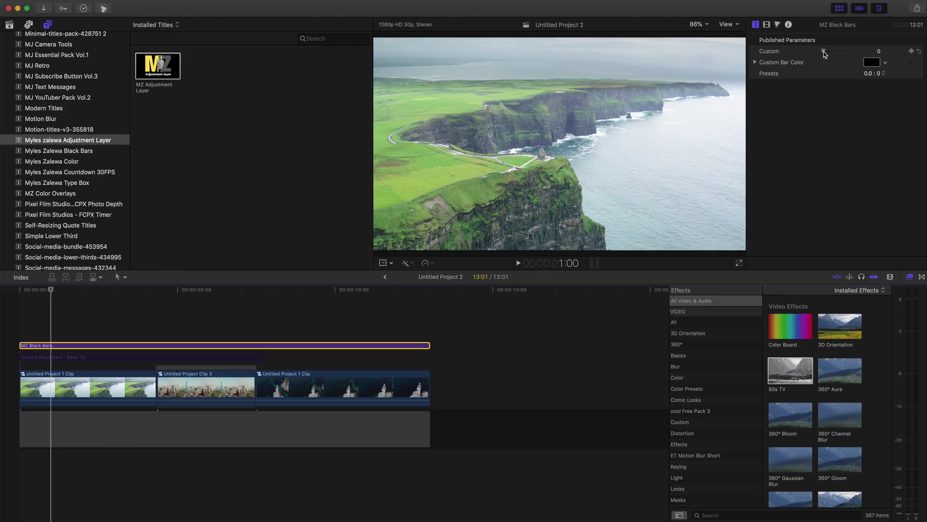
{"action": "left_click", "coordinate": [868, 63]}
{"action": "left_click", "coordinate": [827, 455]}
{"action": "left_click", "coordinate": [844, 433]}
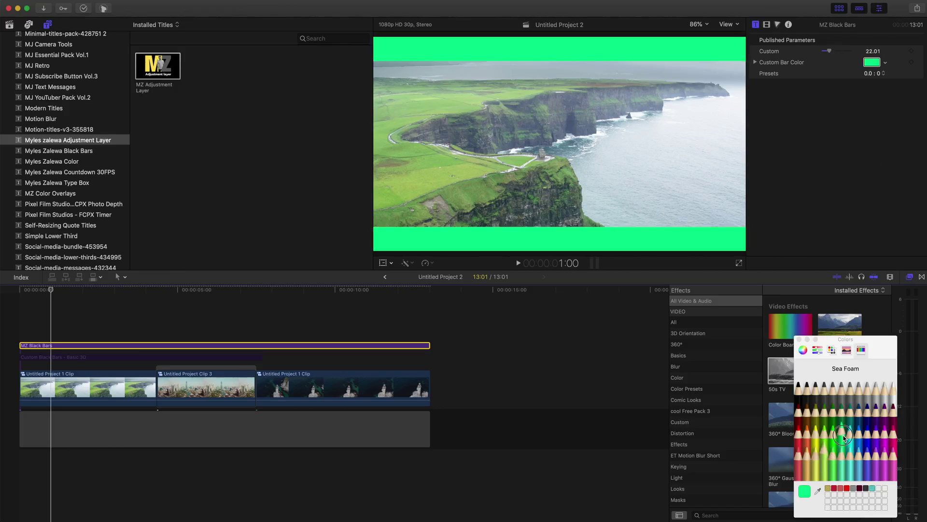
{"action": "left_click", "coordinate": [867, 410]}
{"action": "left_click", "coordinate": [864, 392]}
{"action": "left_click", "coordinate": [824, 389]}
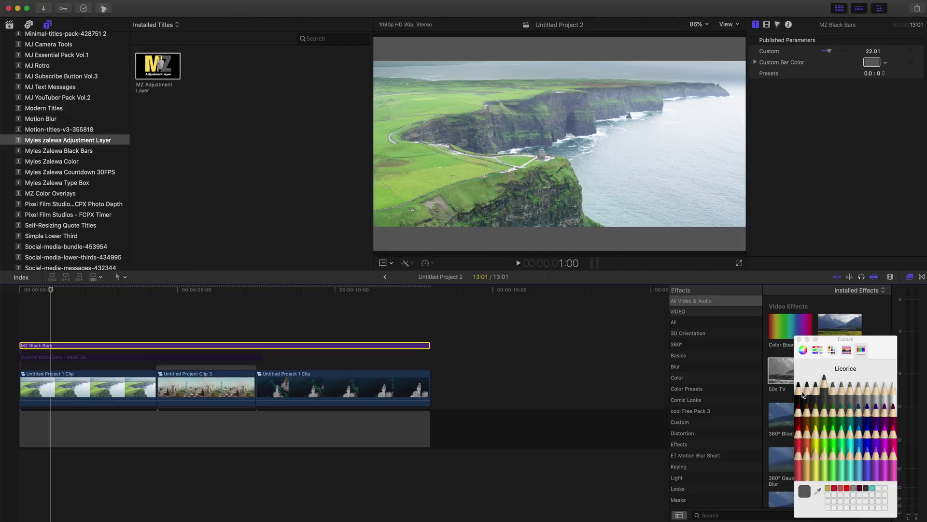
{"action": "left_click", "coordinate": [892, 389]}
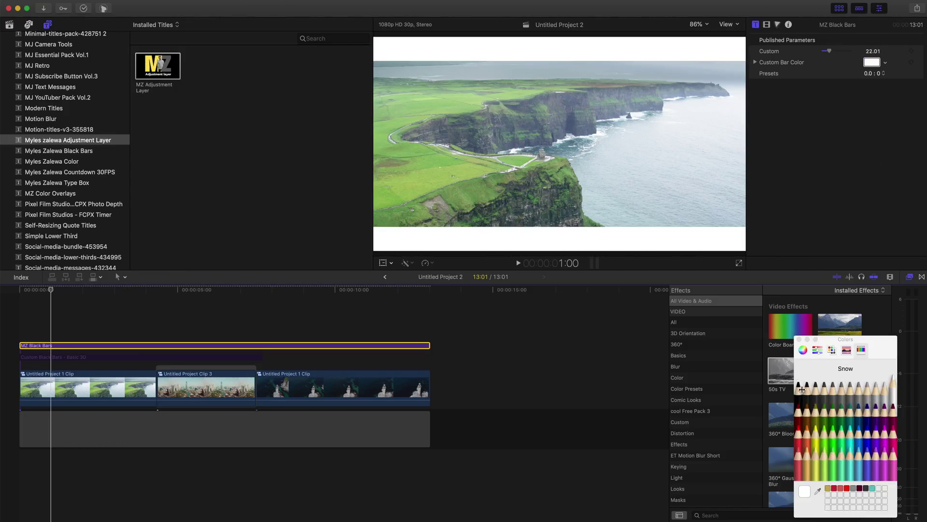
{"action": "left_click", "coordinate": [799, 393]}
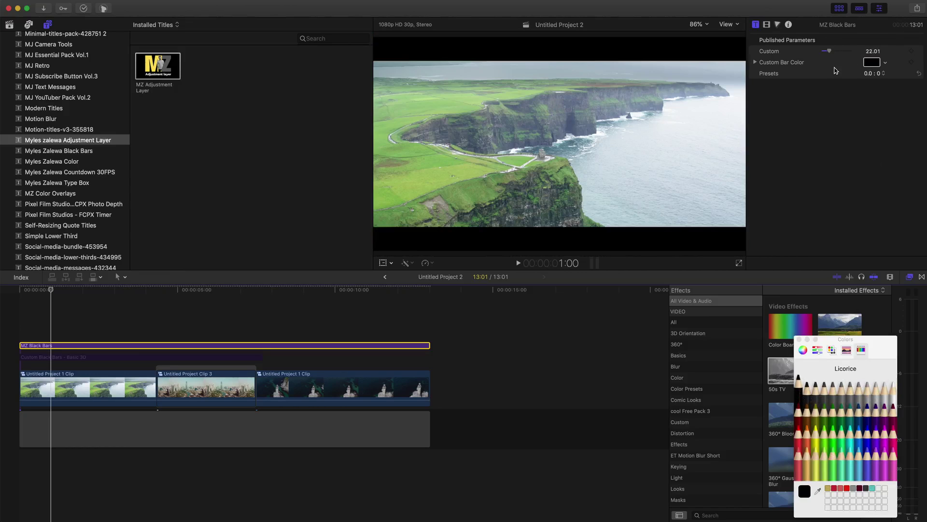
{"action": "key", "text": "Home"}
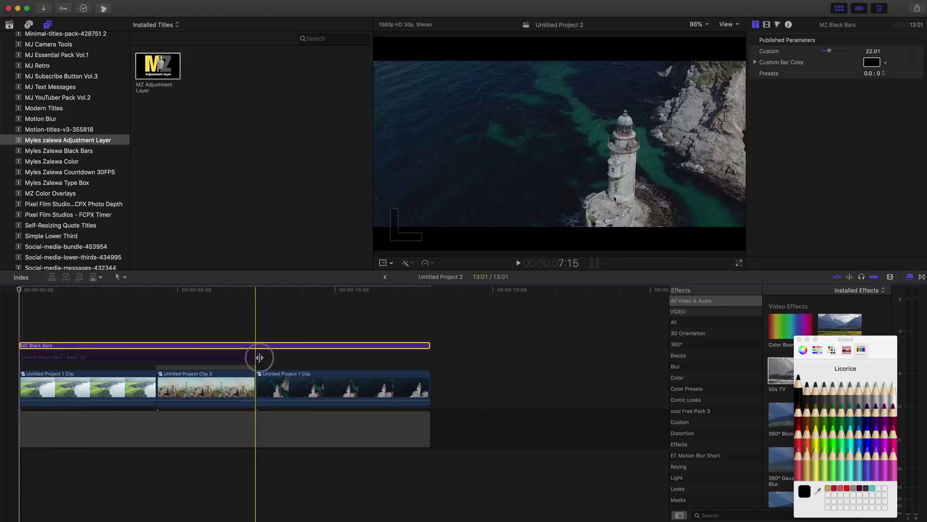
- Extend the Custom Black Bars title clip to the end of the project
{"action": "left_click_drag", "start_coordinate": [259, 357], "coordinate": [429, 357]}
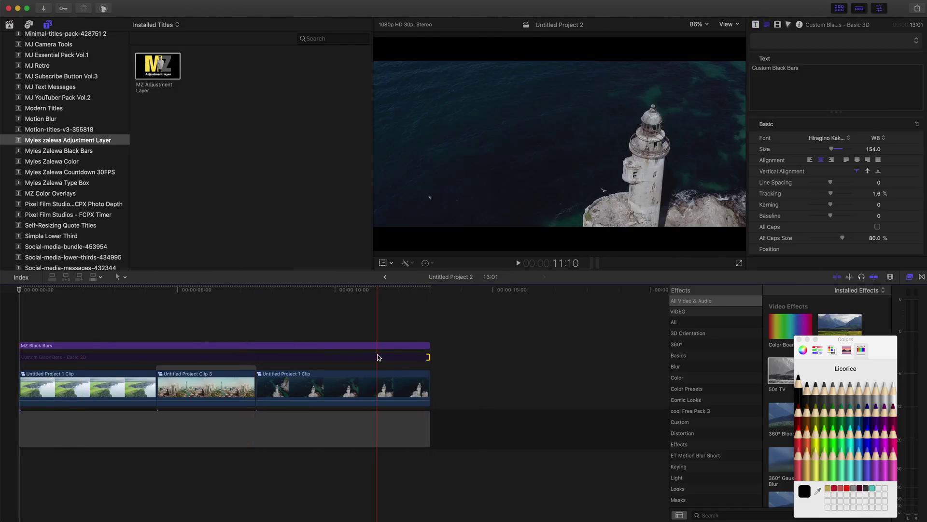
{"action": "left_click", "coordinate": [41, 357]}
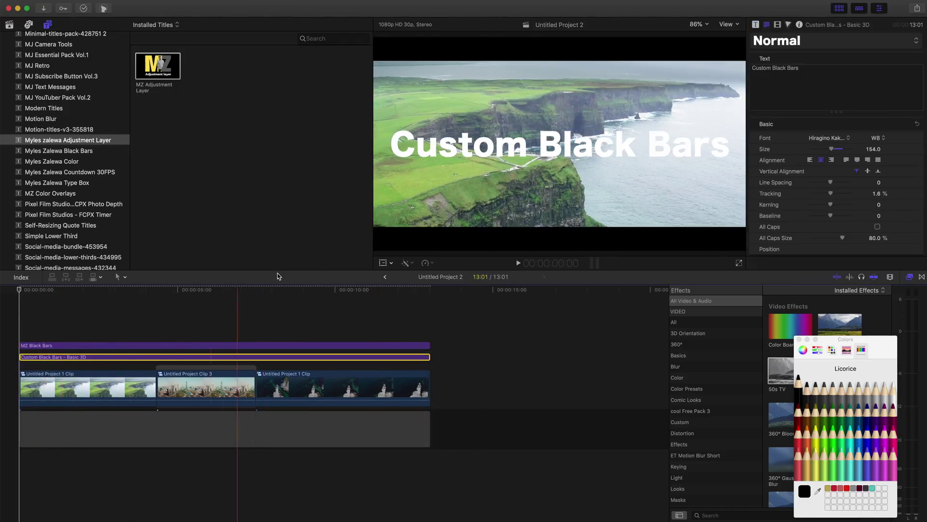
- Play the project from the start to preview the title, then park the playhead near six seconds
{"action": "left_click", "coordinate": [159, 346]}
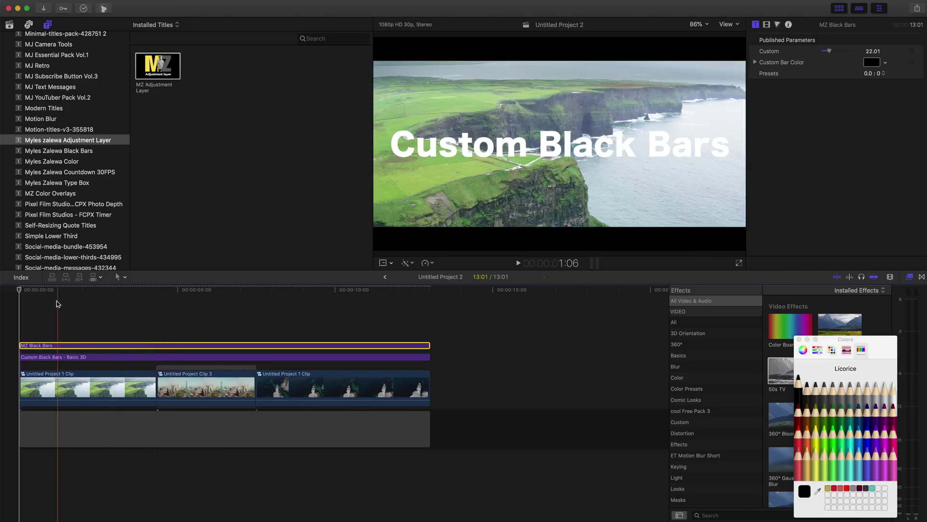
{"action": "left_click", "coordinate": [26, 292]}
{"action": "key", "text": "space"}
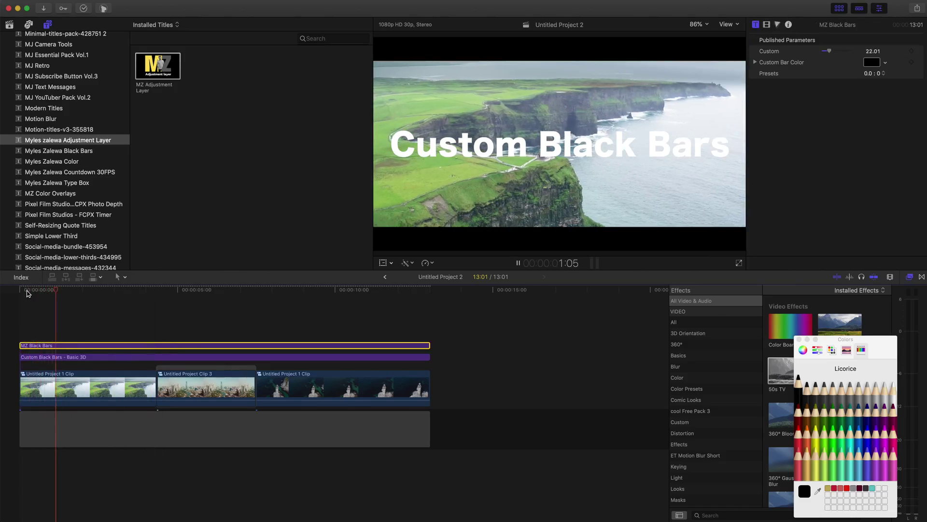
{"action": "key", "text": "space"}
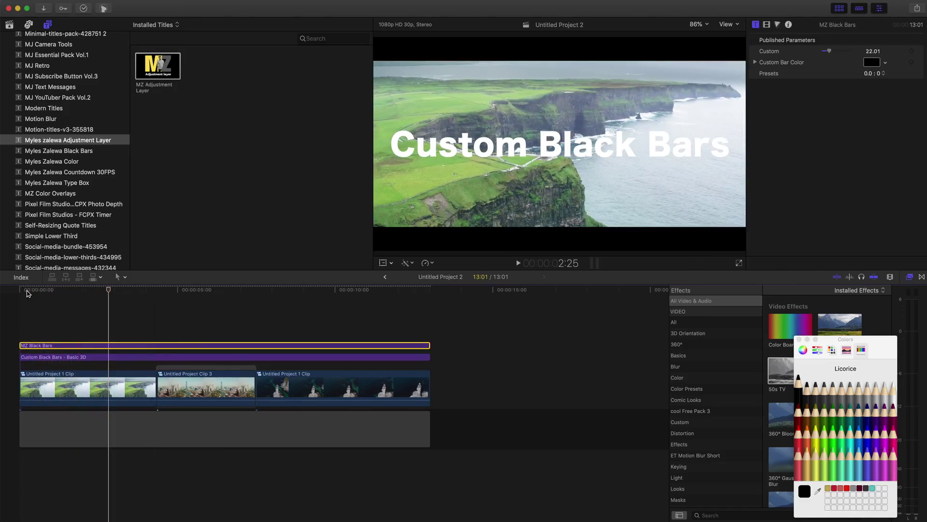
{"action": "left_click", "coordinate": [49, 346]}
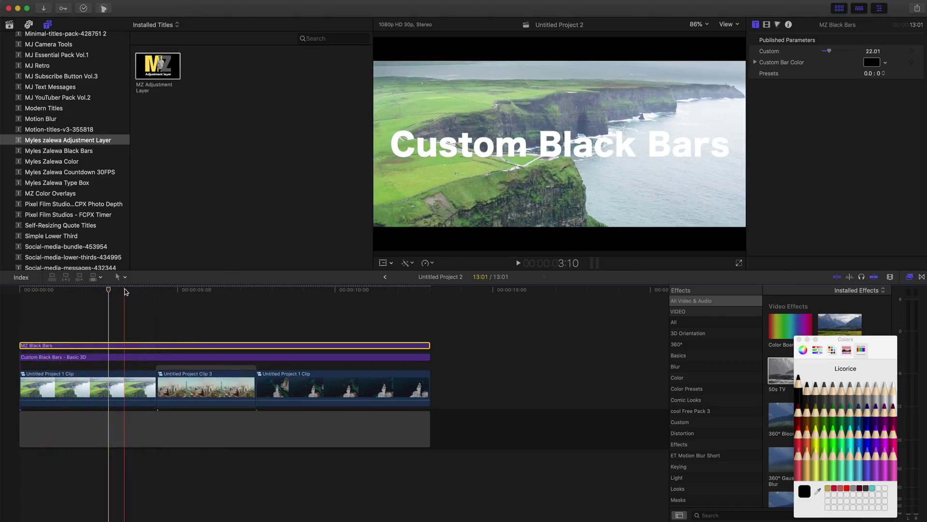
{"action": "left_click_drag", "start_coordinate": [199, 286], "coordinate": [211, 288]}
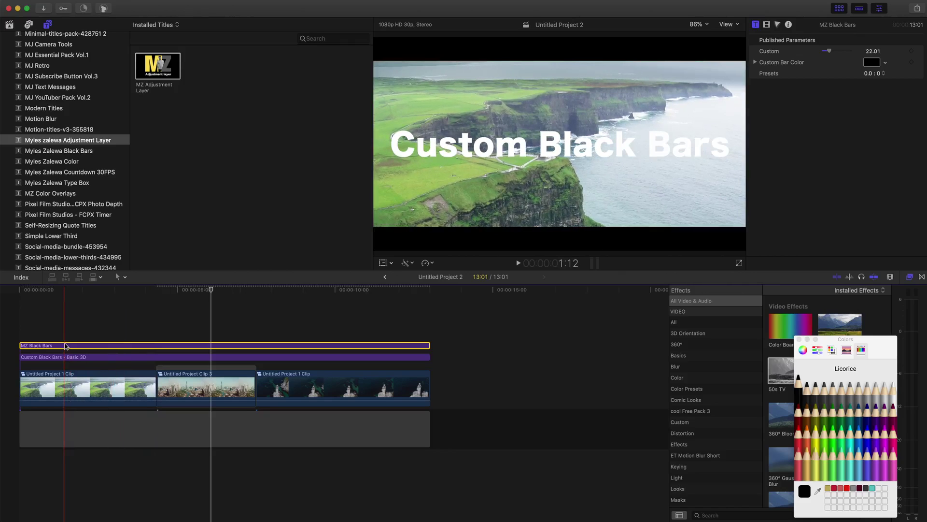
- At the timeline start, set Custom to 100 so the bars fully close
{"action": "left_click_drag", "start_coordinate": [210, 290], "coordinate": [23, 293]}
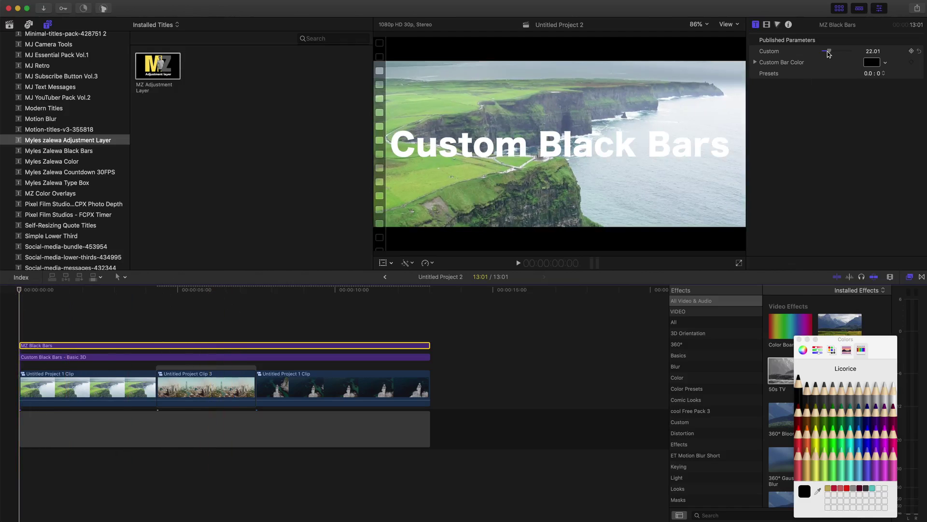
{"action": "left_click_drag", "start_coordinate": [829, 52], "coordinate": [868, 50]}
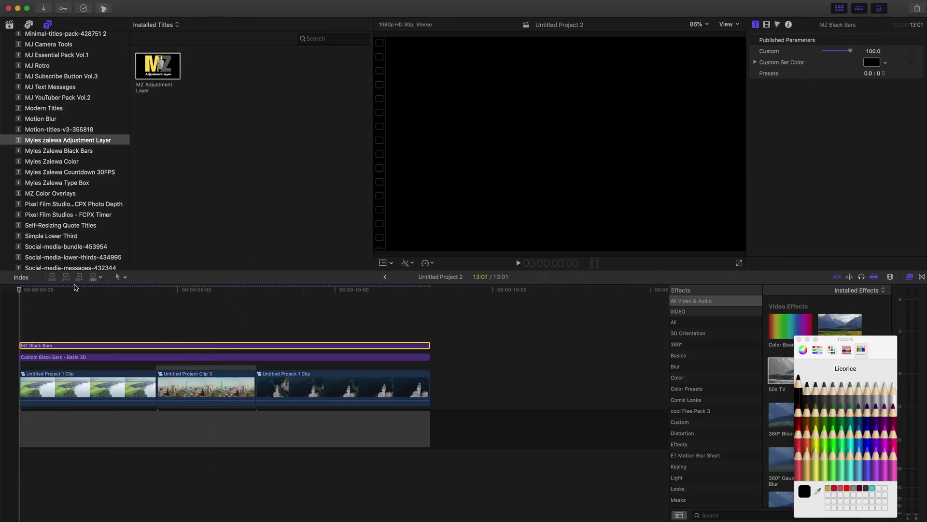
- At about six seconds in, lower Custom to 28.02 to open the bars
{"action": "left_click_drag", "start_coordinate": [33, 290], "coordinate": [197, 288]}
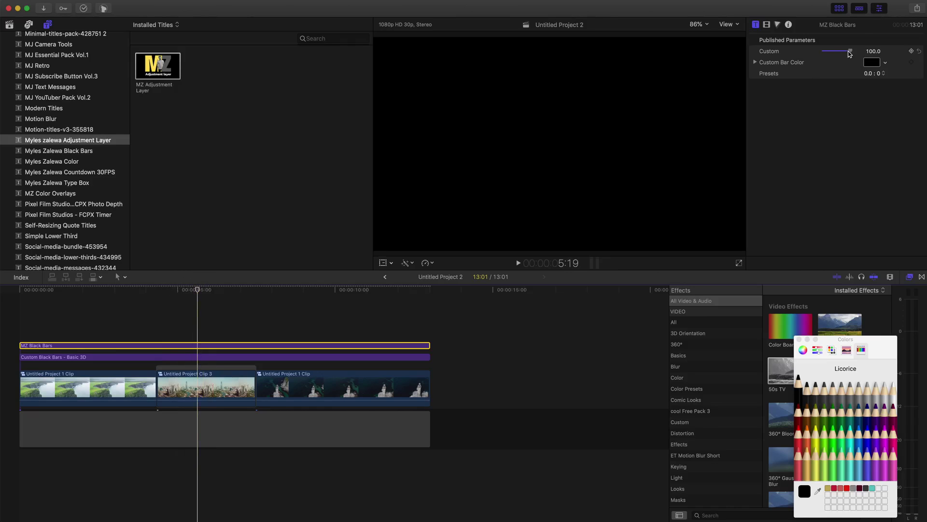
{"action": "left_click_drag", "start_coordinate": [850, 54], "coordinate": [854, 52]}
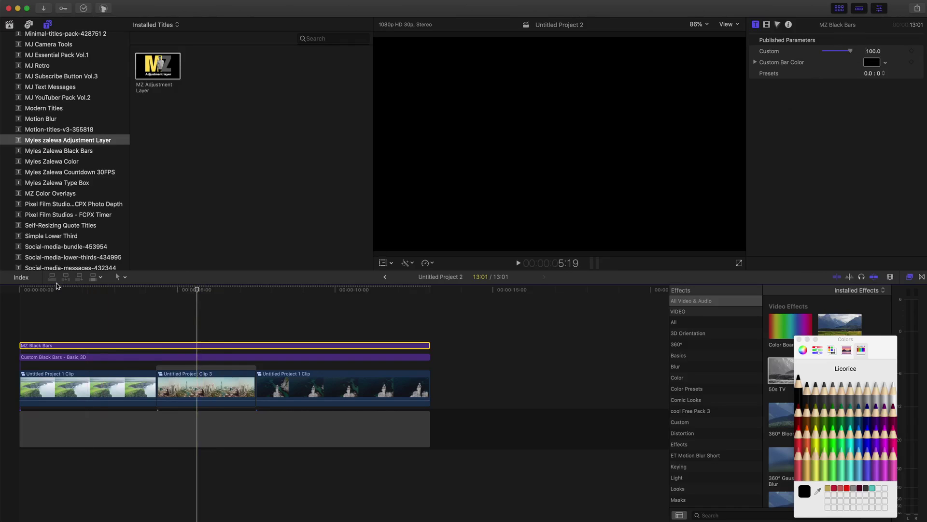
{"action": "key", "text": "Home"}
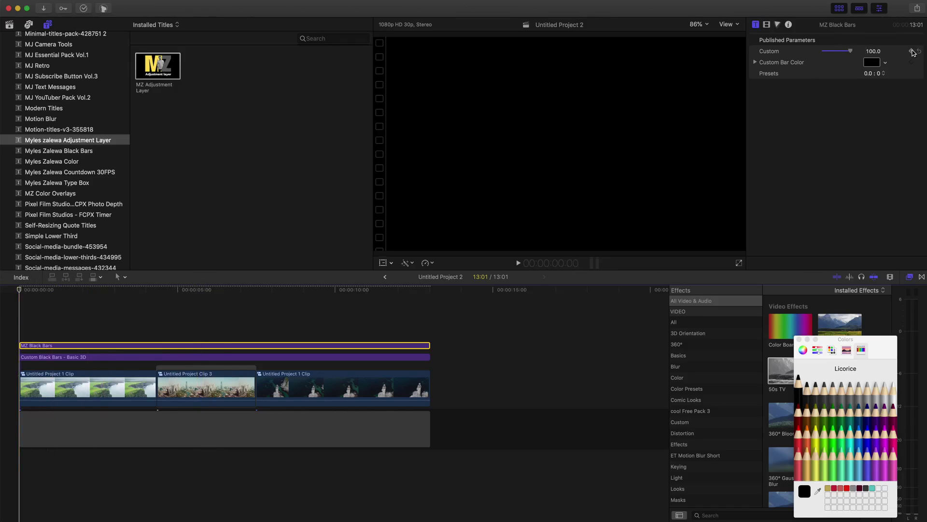
{"action": "left_click", "coordinate": [209, 289]}
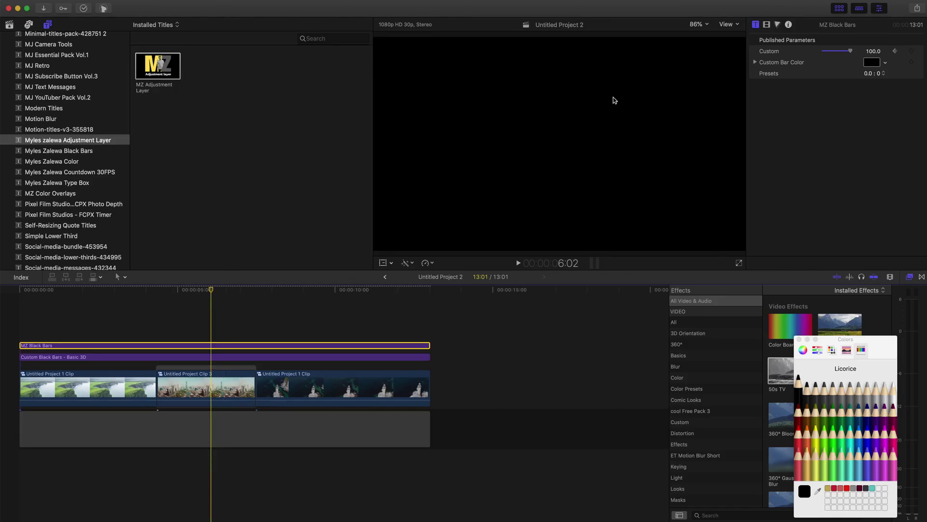
{"action": "left_click_drag", "start_coordinate": [851, 51], "coordinate": [831, 52]}
{"action": "key", "text": "Home"}
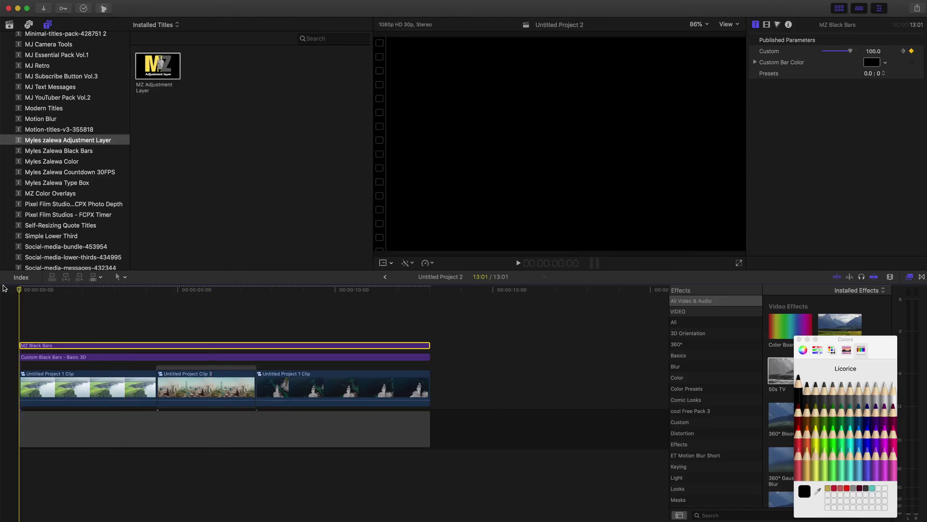
- Play the timeline from the start to watch the keyframed bars open over the title
{"action": "key", "text": "space"}
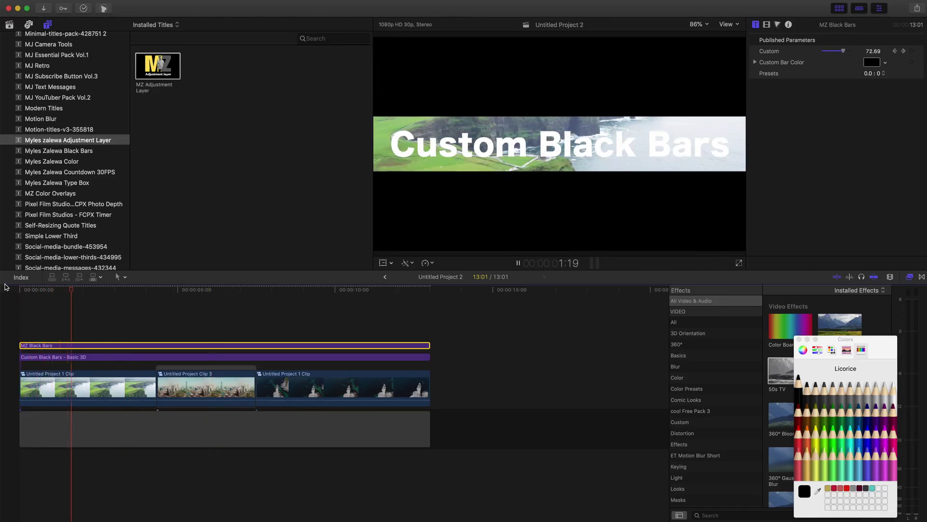